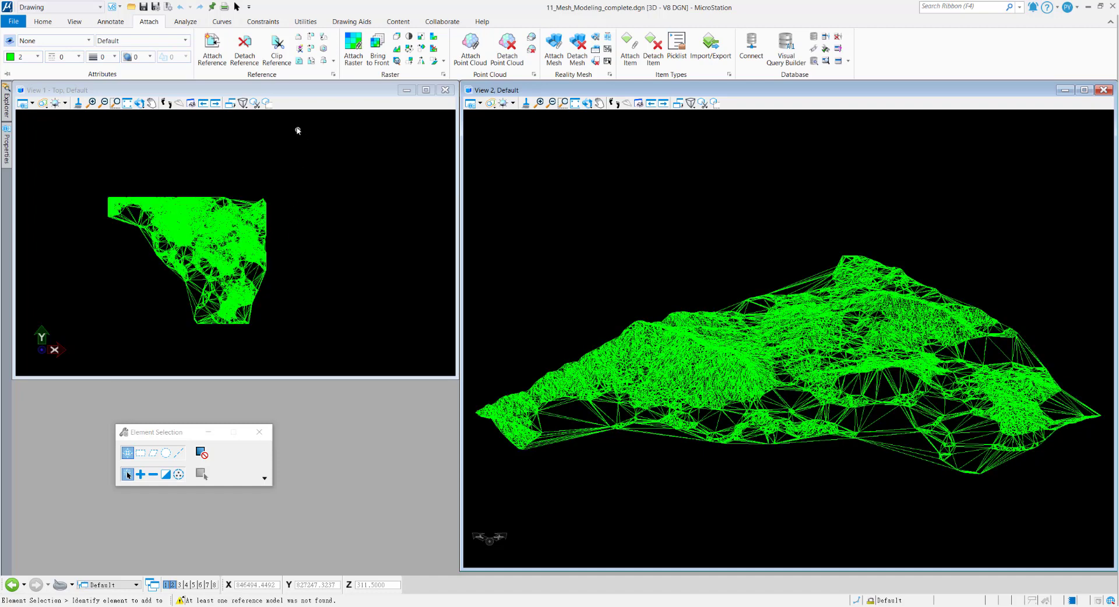
- Attach the aerial image dop11nea2003147_2.tif in Raster Manager with the default attachment options
left_click(444, 76)
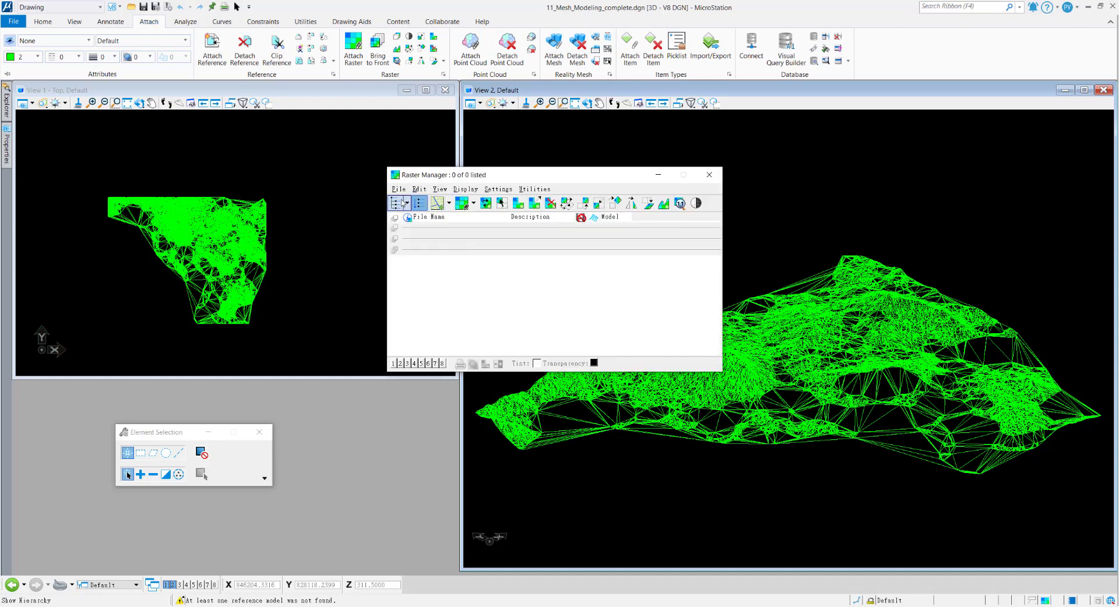
left_click(402, 194)
mouse_move(408, 210)
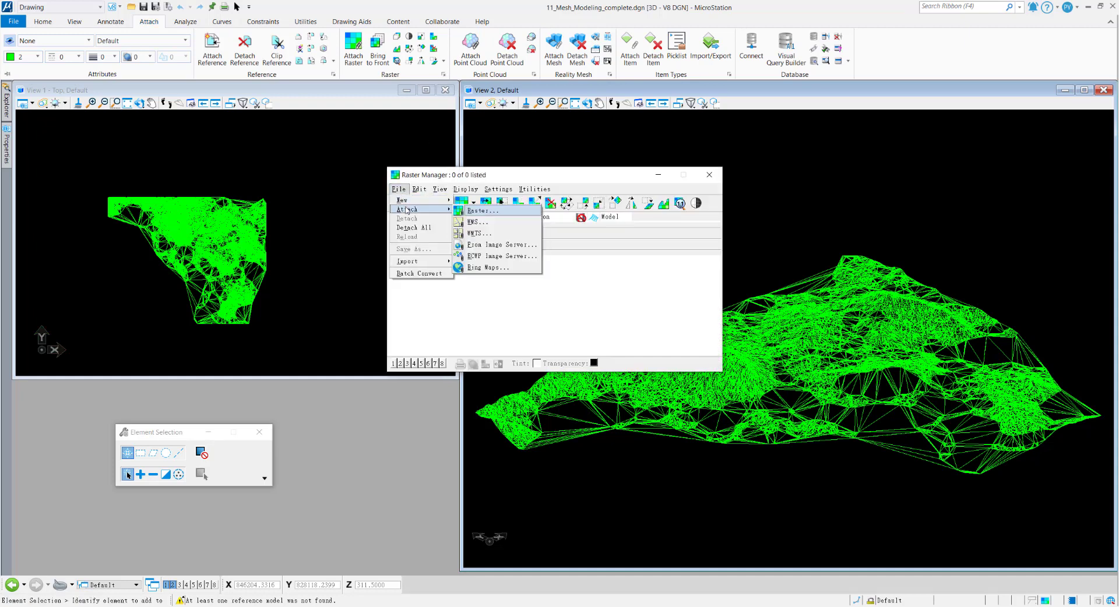
left_click(476, 211)
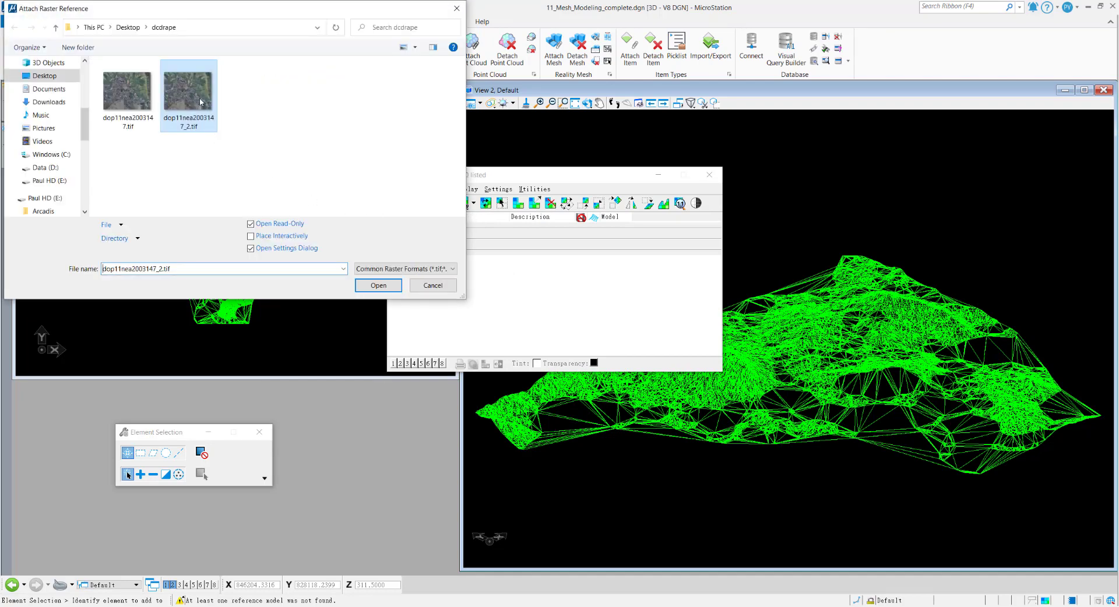
left_click(379, 286)
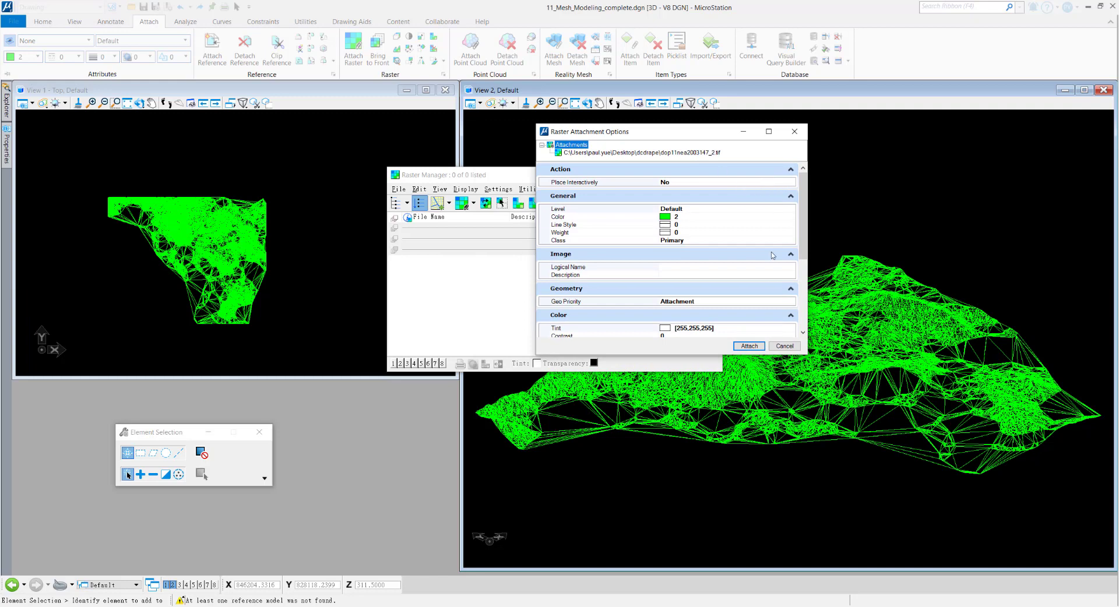
left_click(756, 347)
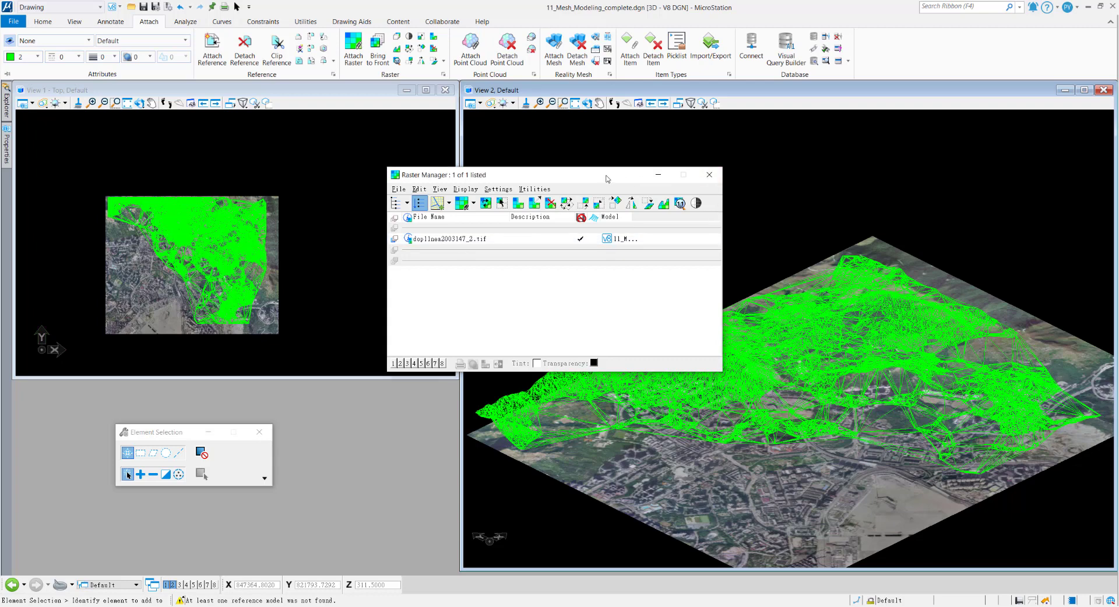
- Show the Draping column, enable draping for the aerial raster row, and close Raster Manager
left_click_drag(607, 176, 530, 152)
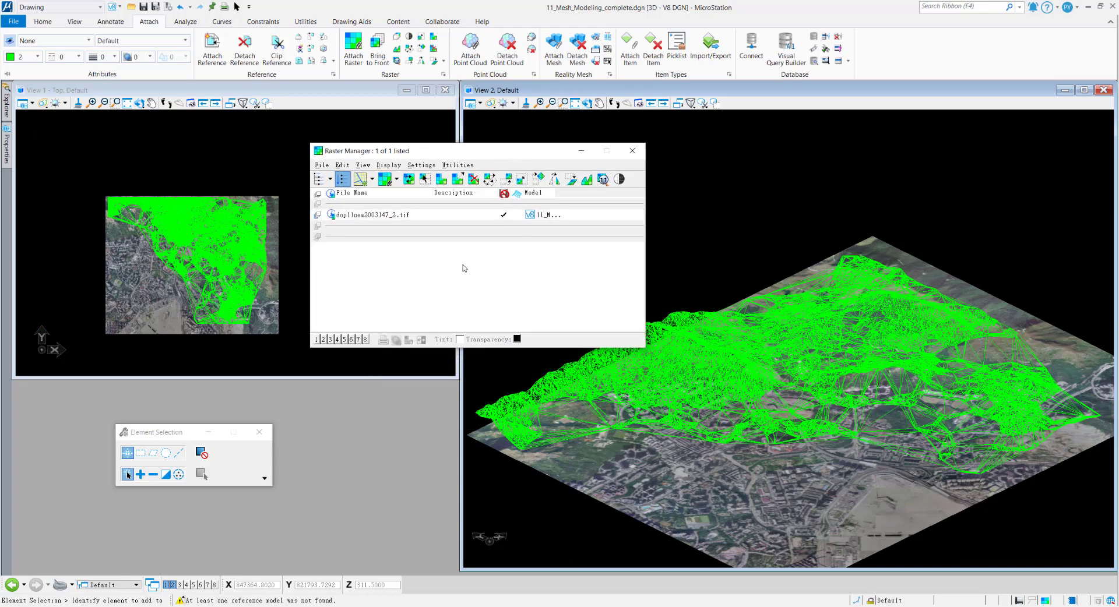
left_click(396, 217)
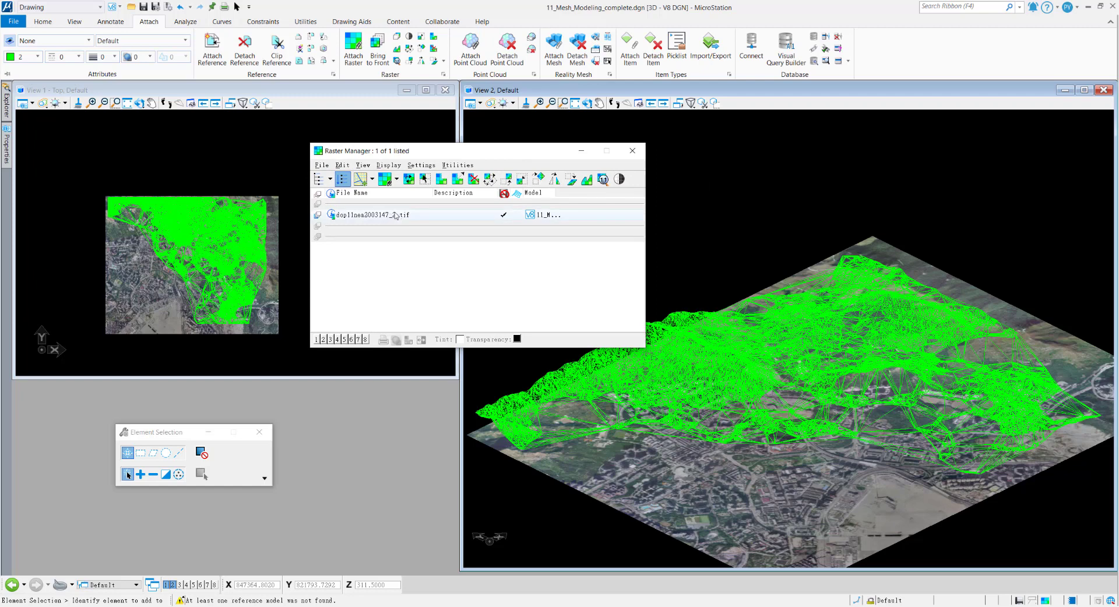
right_click(484, 197)
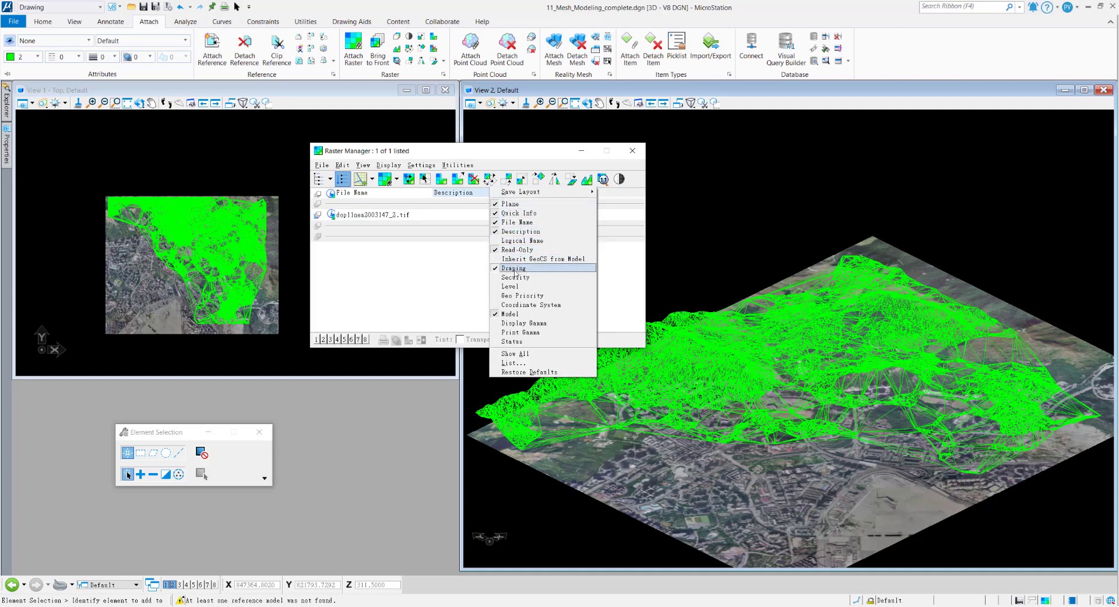
left_click(528, 259)
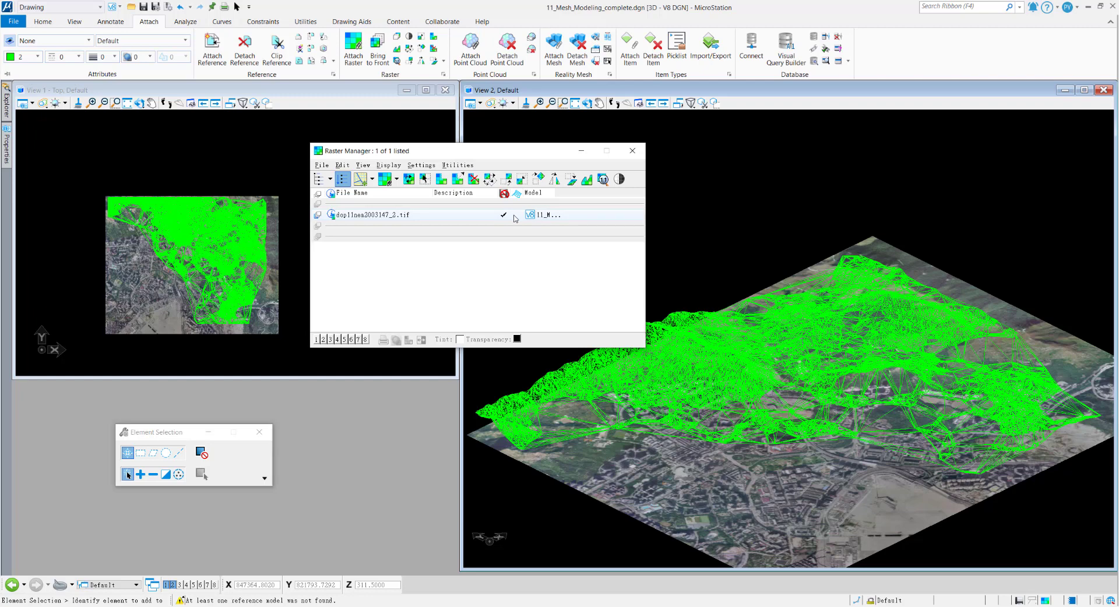
left_click(516, 216)
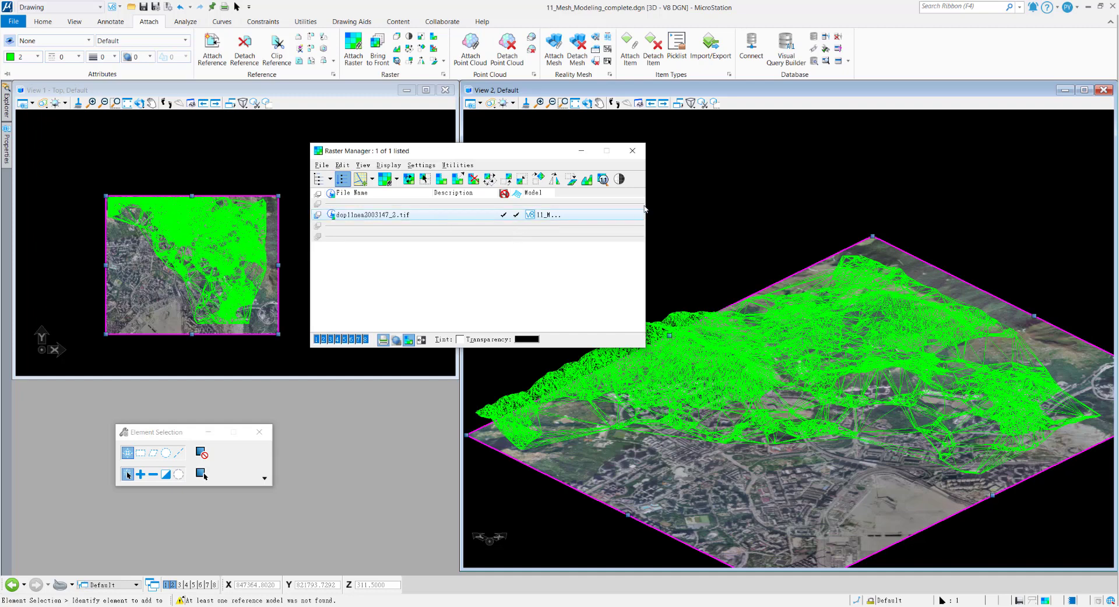
left_click(633, 151)
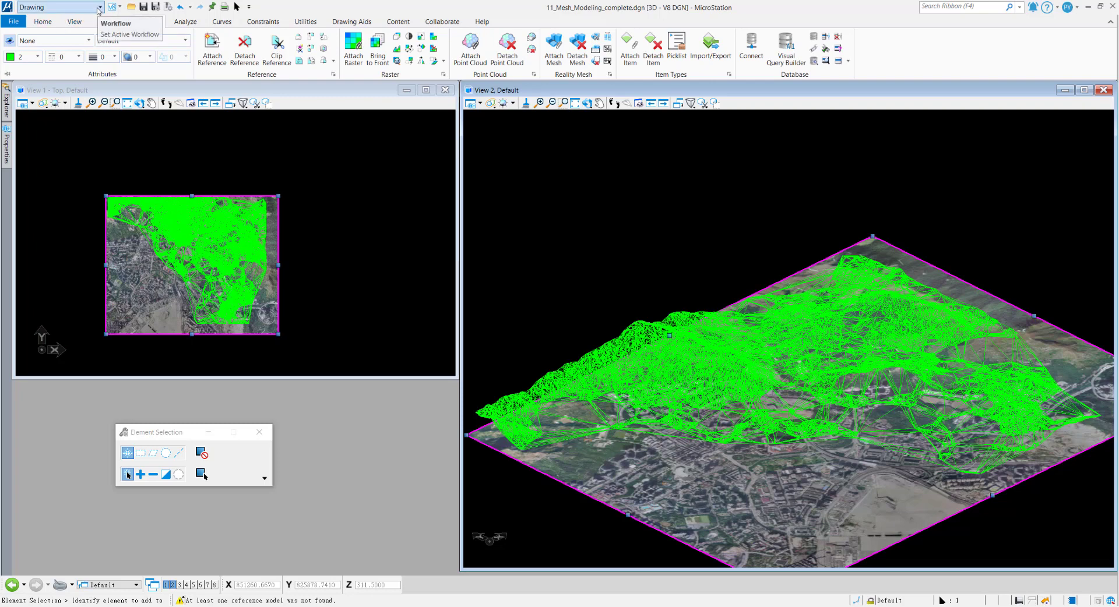
- Choose Visualization from the workflow dropdown at the top-left
left_click(99, 11)
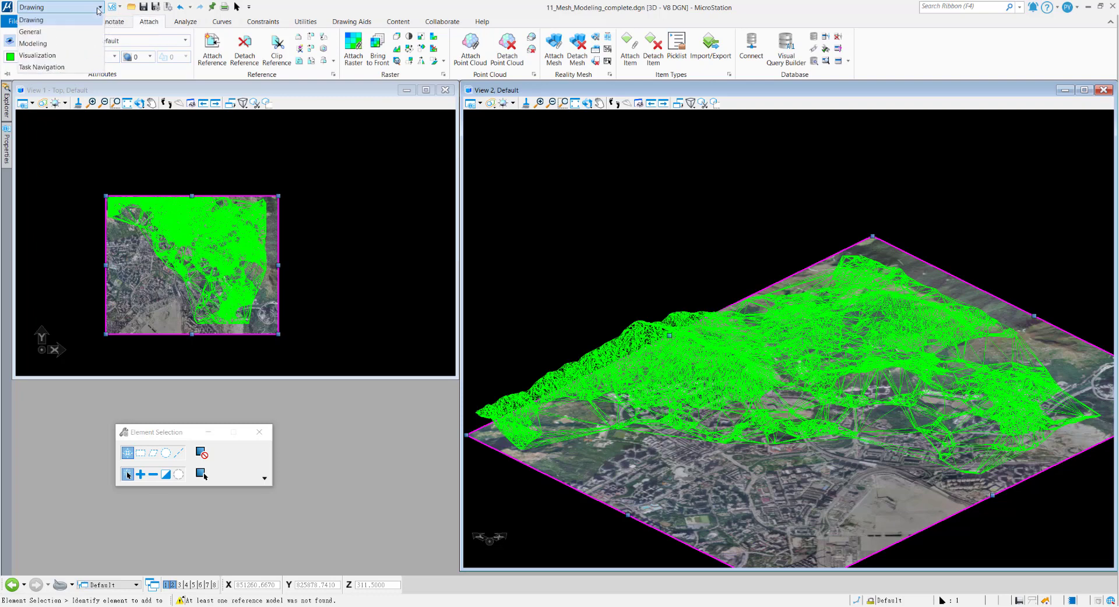
left_click(65, 58)
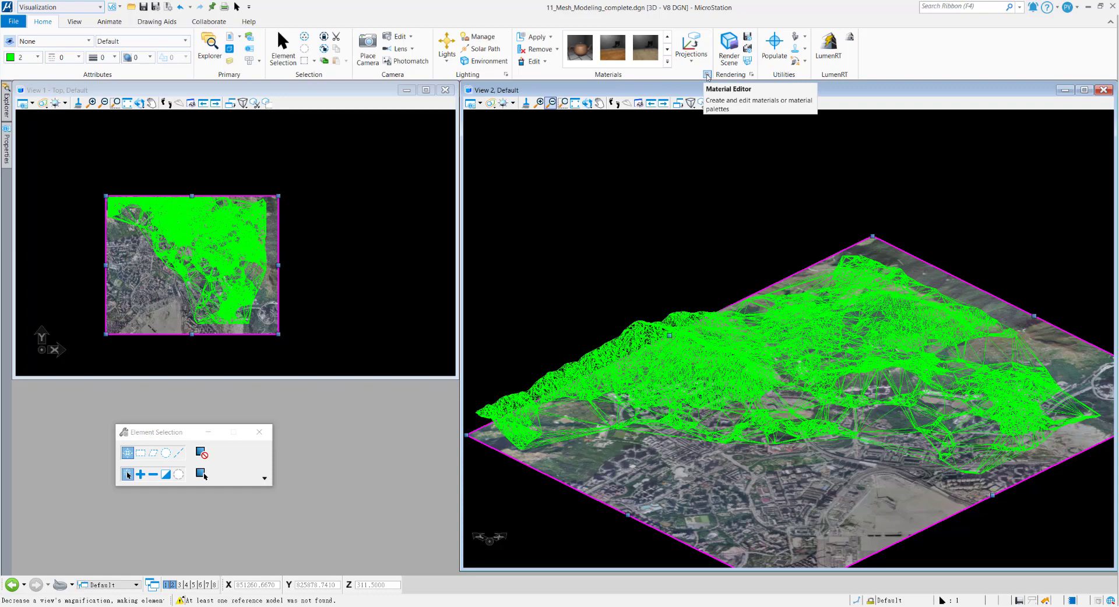
- Open the Material Editor, collapse the Wood palette, and switch to Advanced mode
left_click(707, 76)
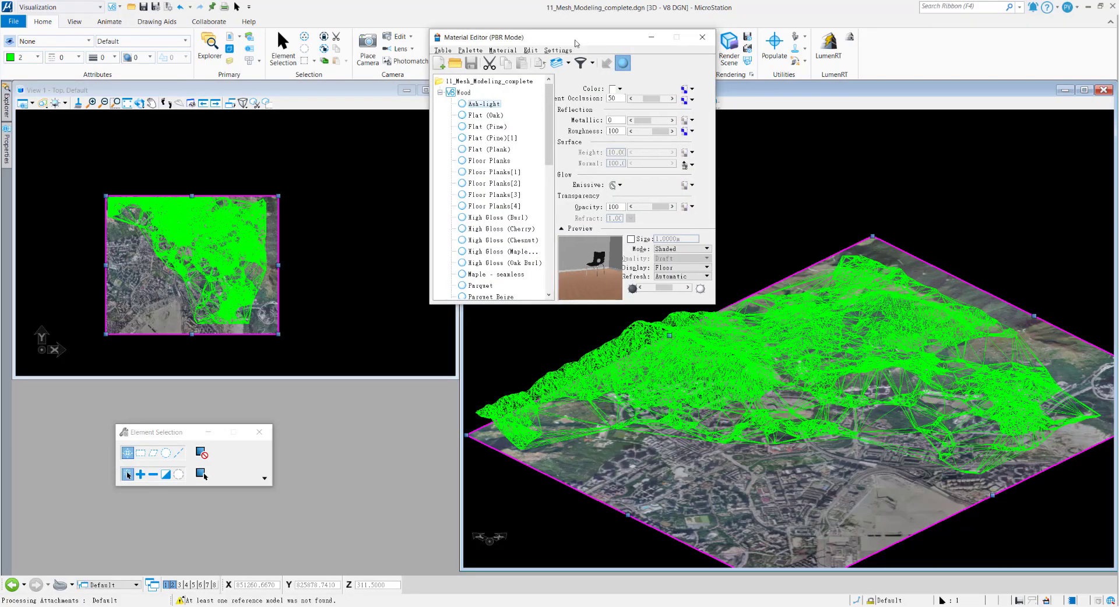
left_click(443, 195)
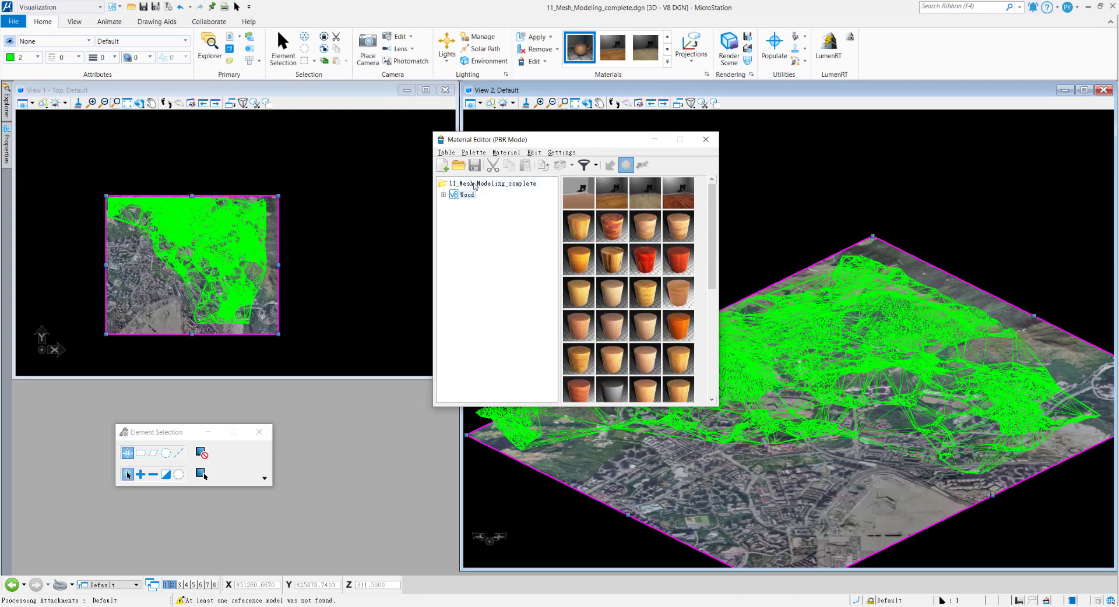
left_click(473, 183)
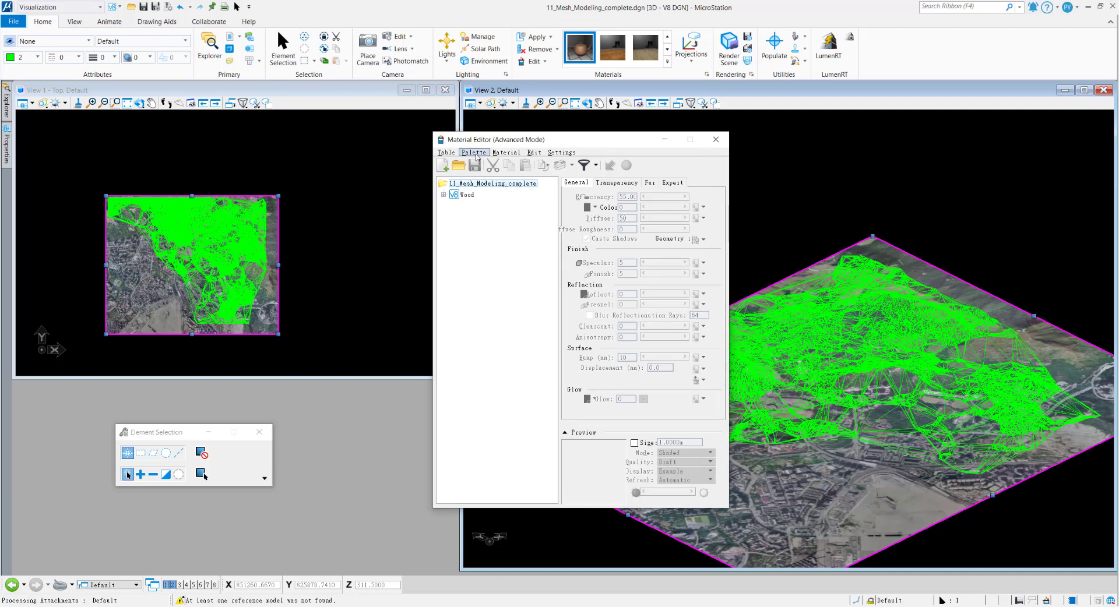
- Create a new material palette named Drape
left_click(477, 155)
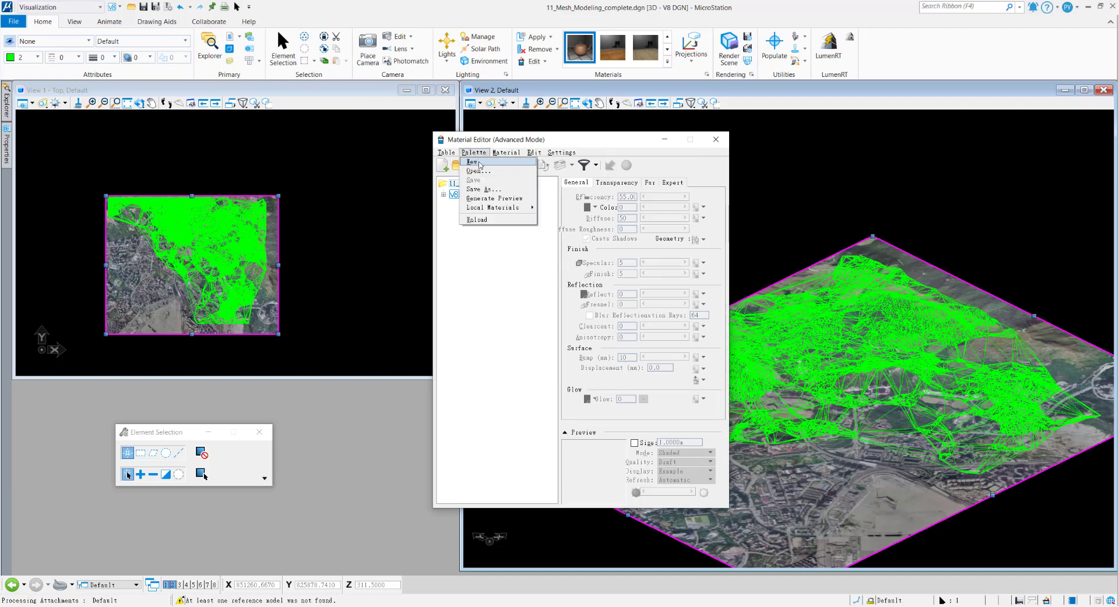
left_click(477, 162)
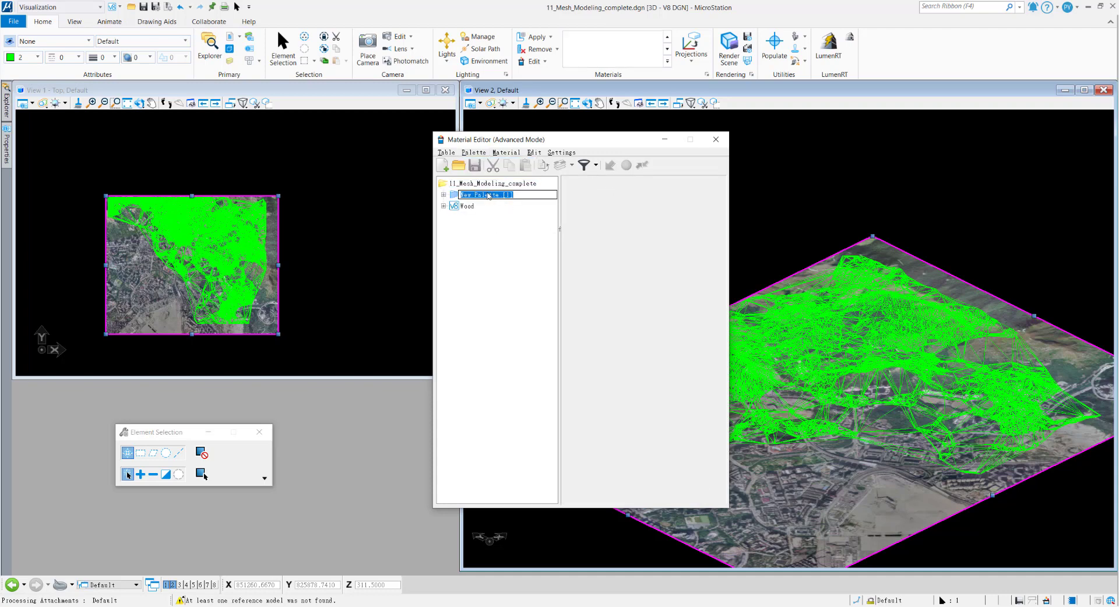
type("Drape")
key("Return")
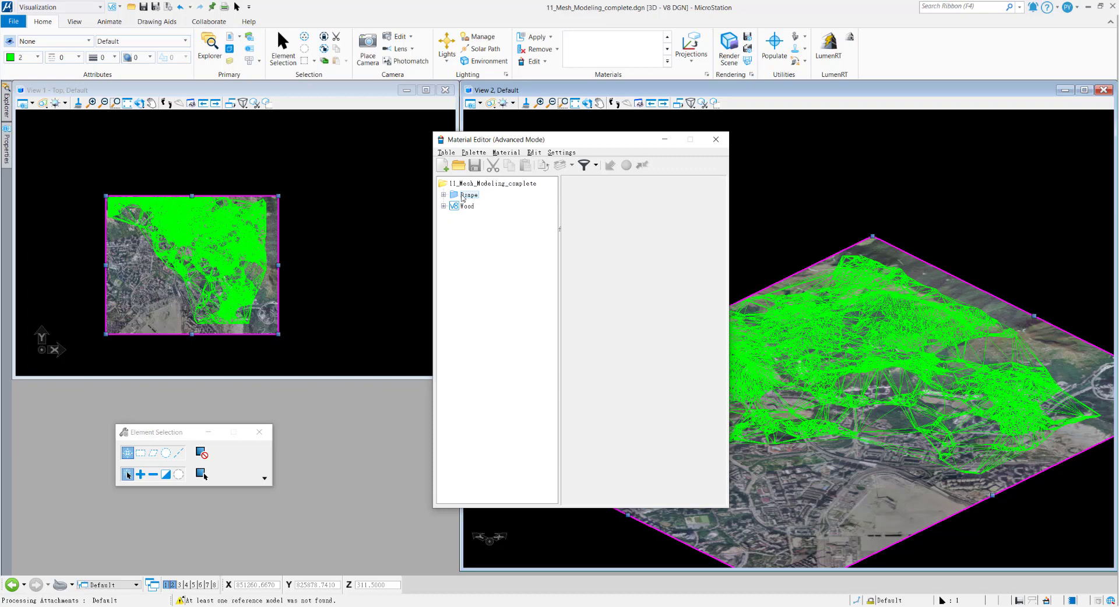
- Create a new material in the Drape palette and name it dcdrape
right_click(459, 198)
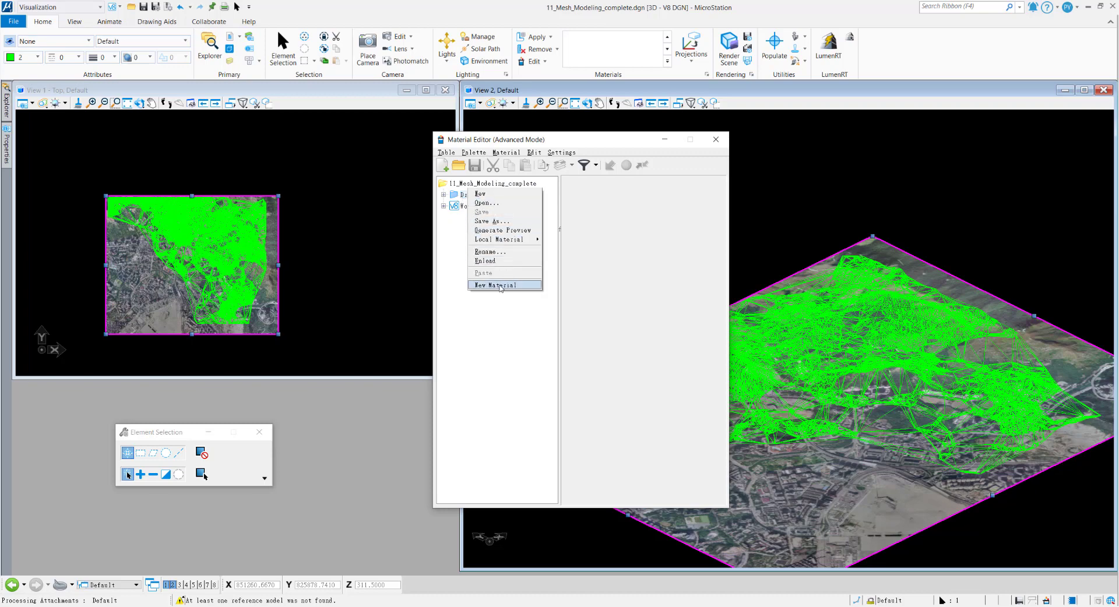
left_click(501, 285)
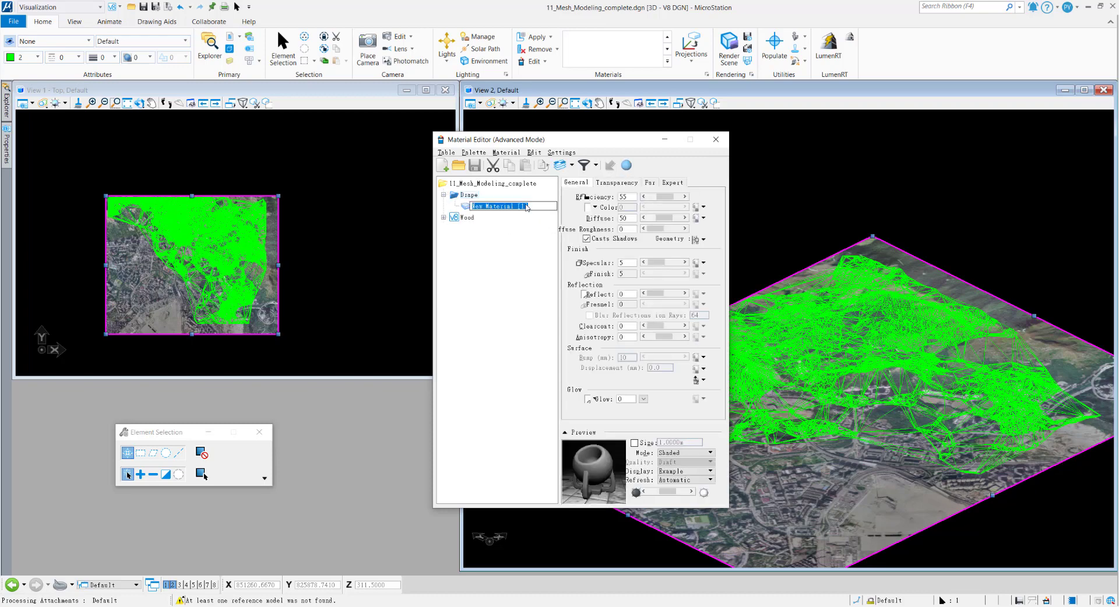
type("dcdrape")
key("Return")
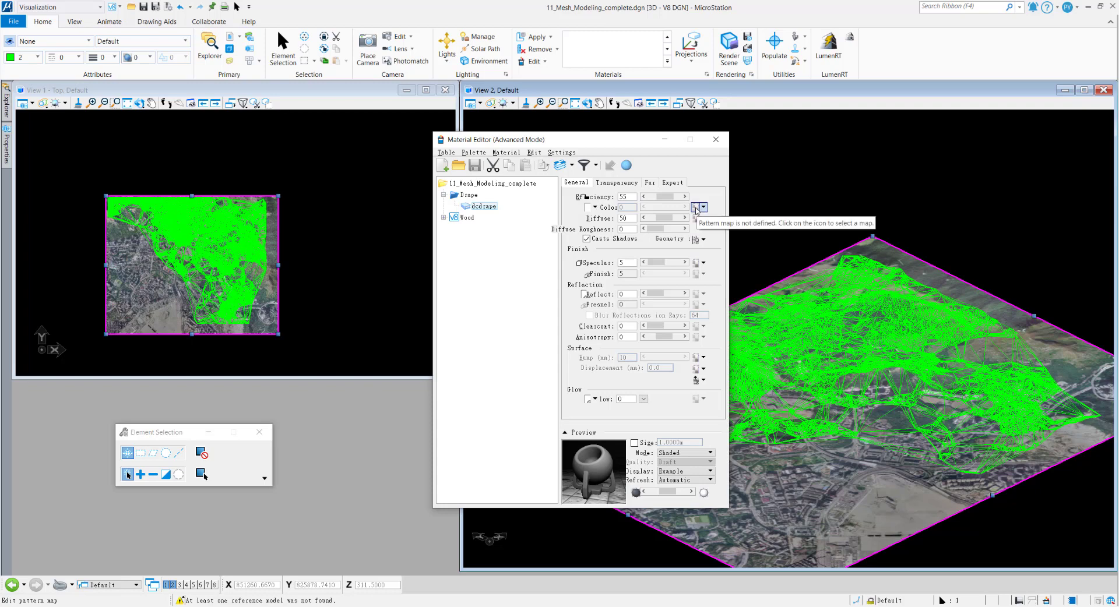
- Give dcdrape a Special pattern map set to dcdrape, then close the Pattern settings
left_click(695, 208)
left_click_drag(170, 166, 319, 168)
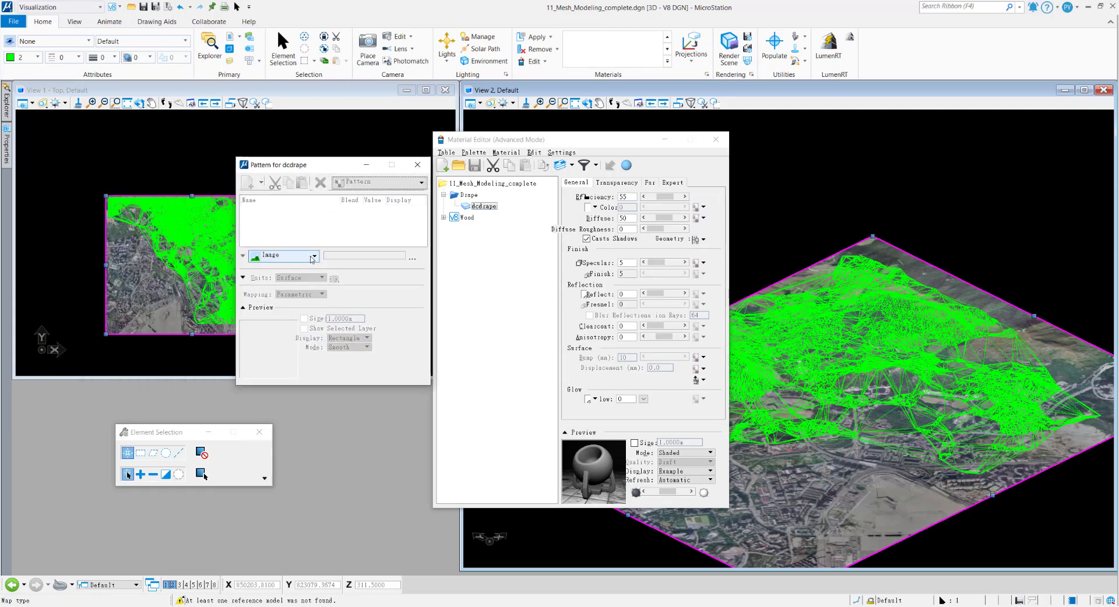
left_click(313, 256)
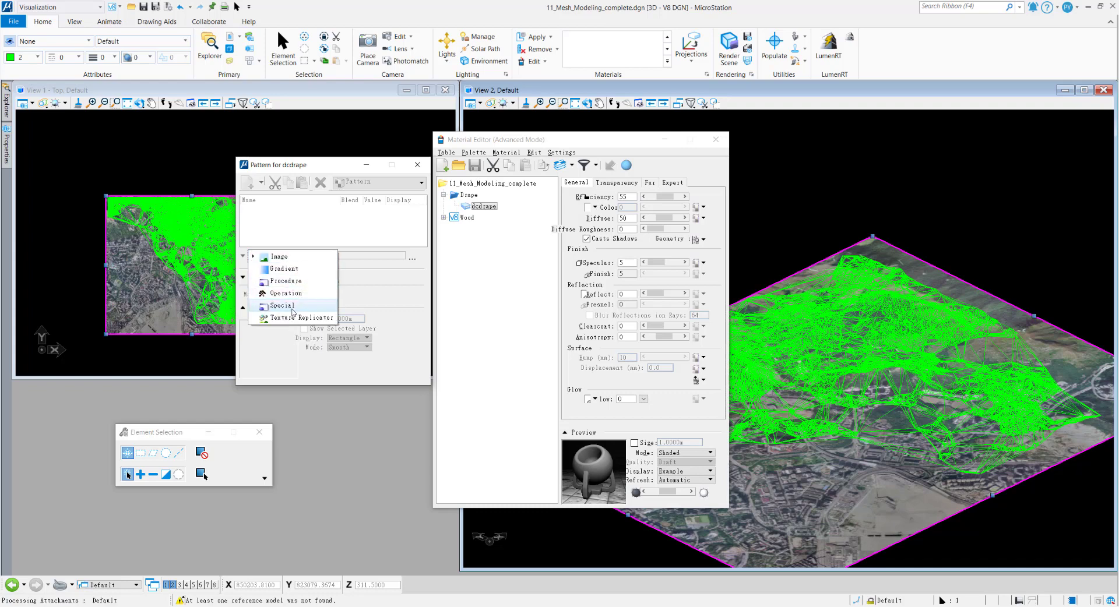
left_click(293, 307)
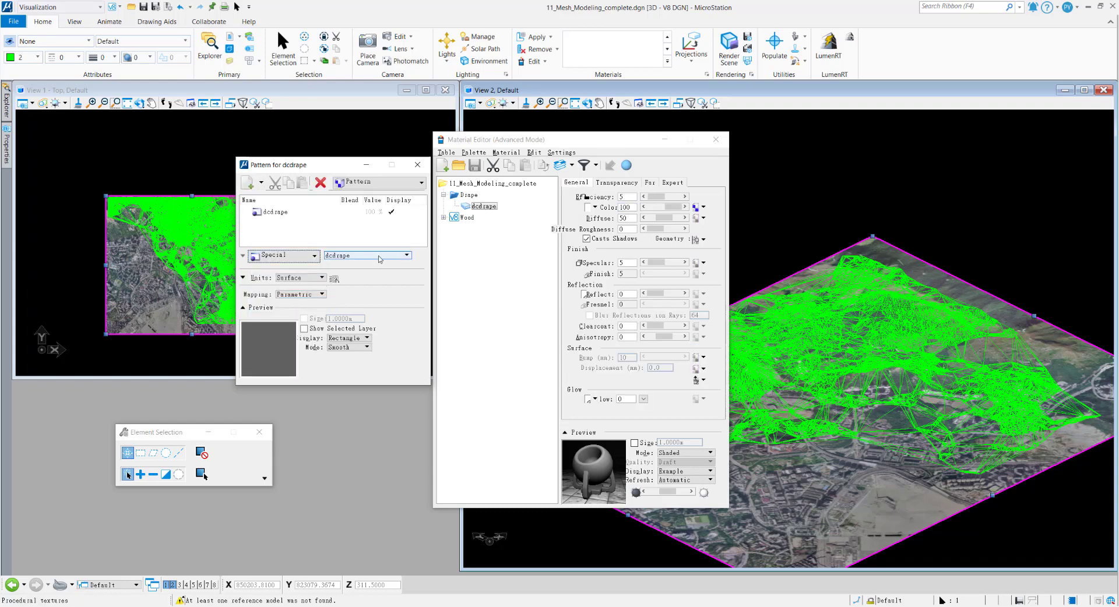
left_click(379, 258)
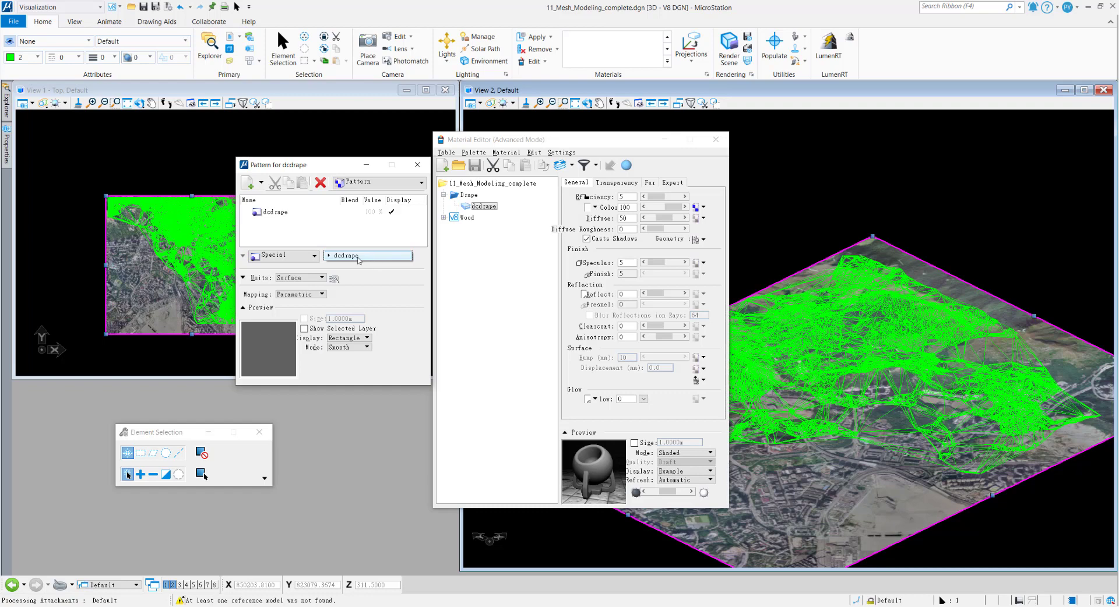
left_click(358, 258)
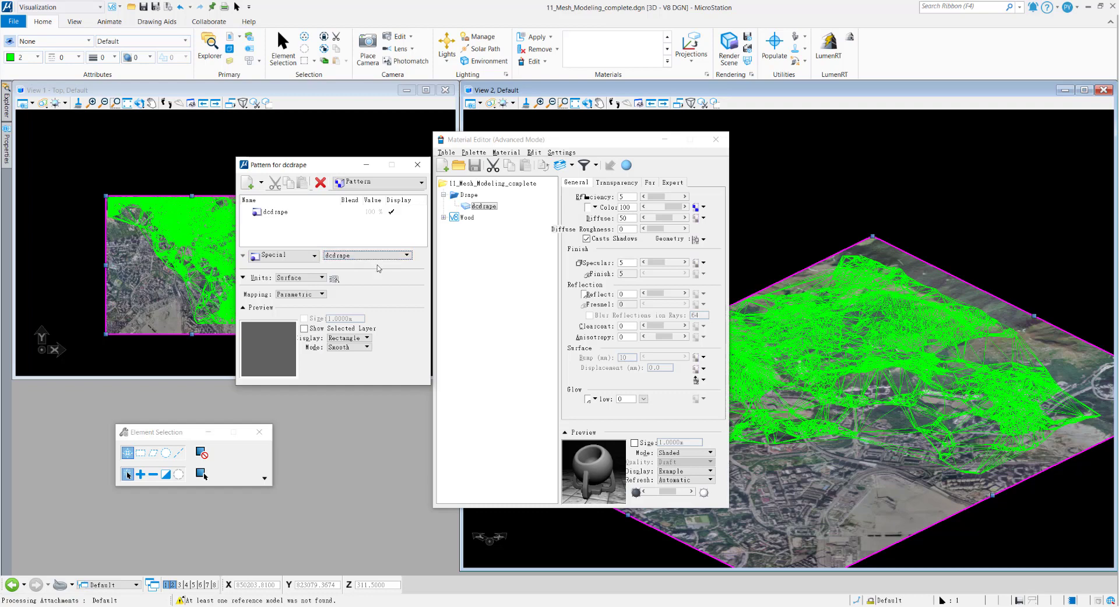
left_click(409, 214)
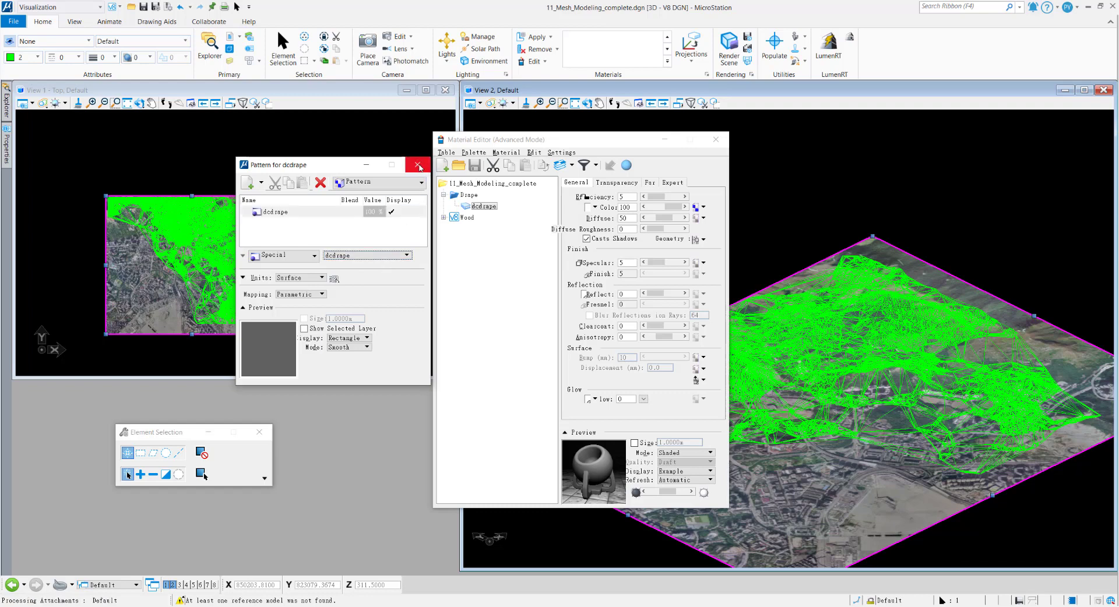
left_click(418, 166)
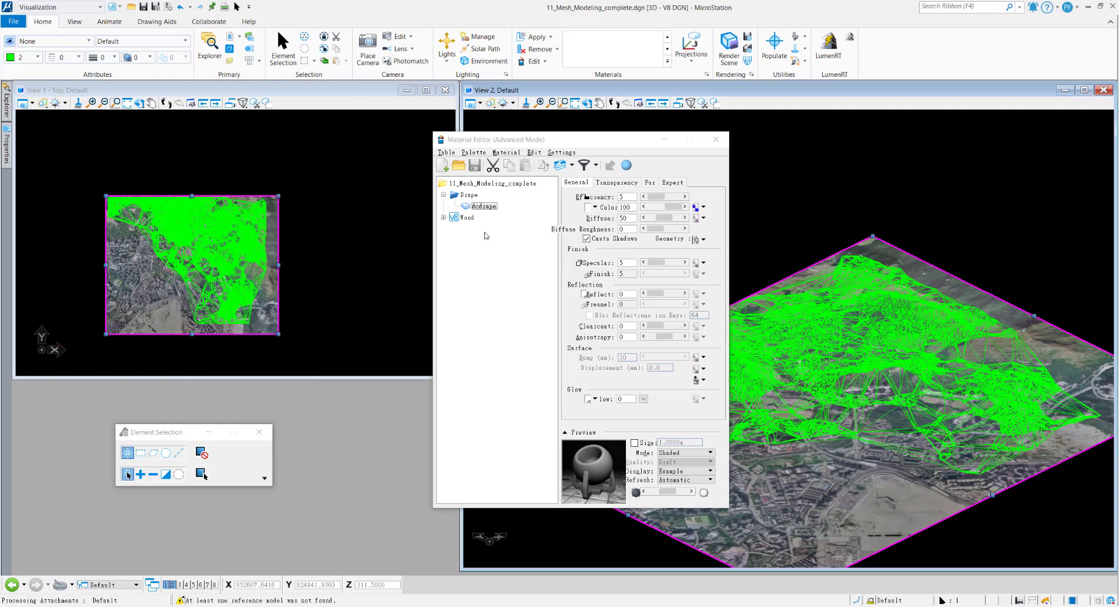
- Assign dcdrape to the terrain mesh, check its assignments, and close the Material Editor
left_click(370, 240)
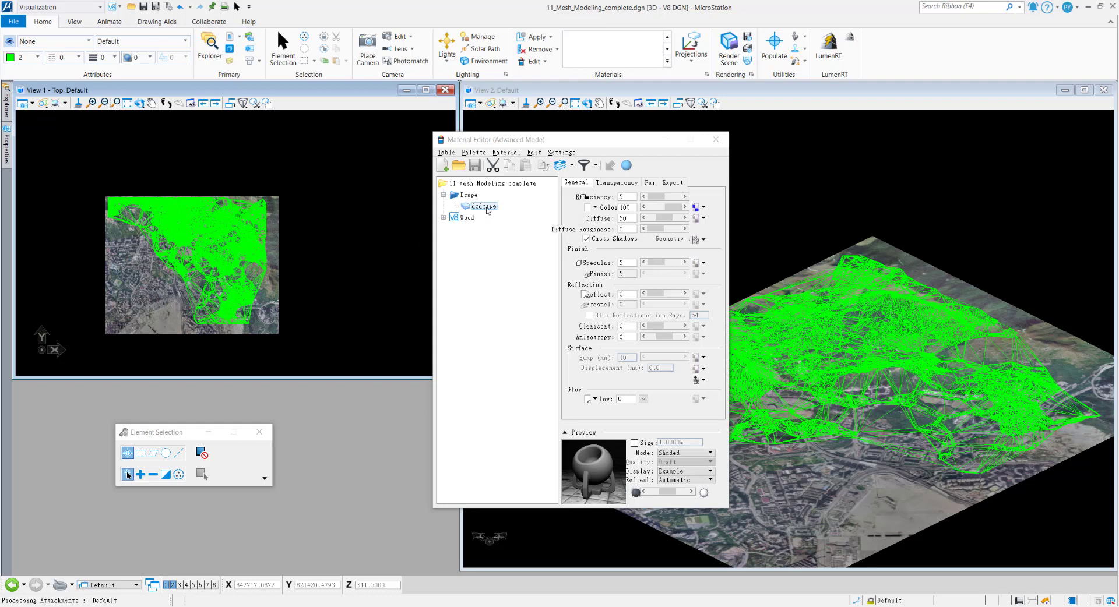
right_click(488, 208)
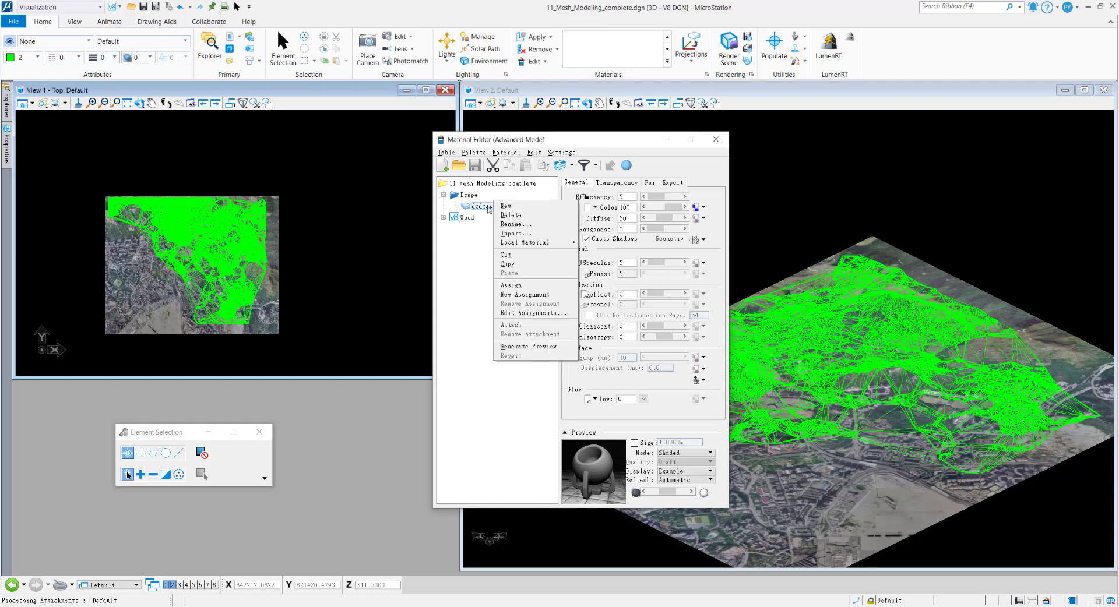
left_click(512, 286)
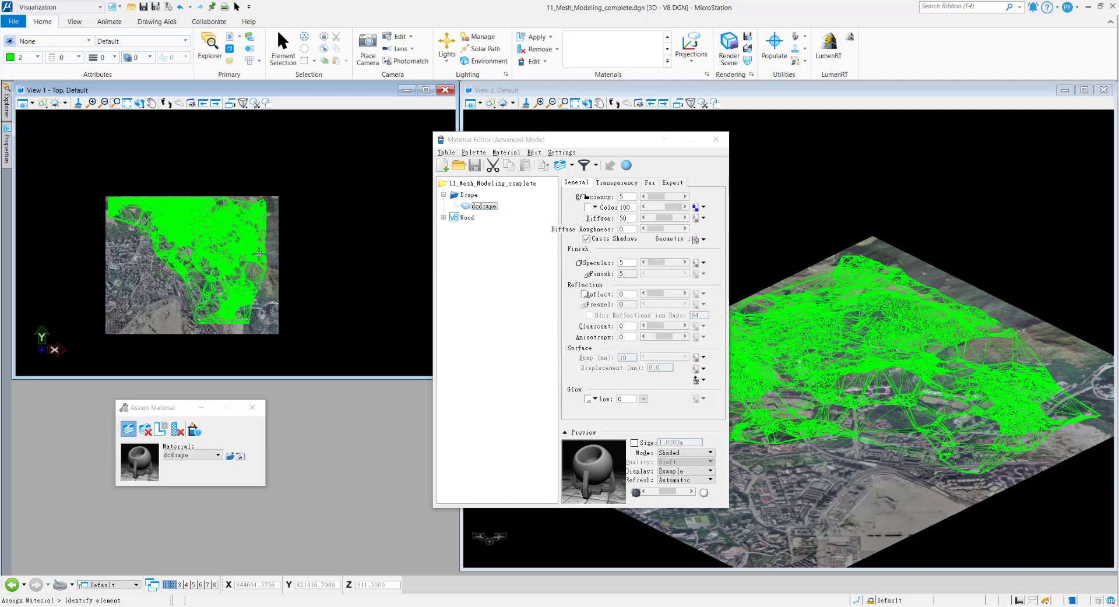
left_click(258, 253)
left_click(260, 254)
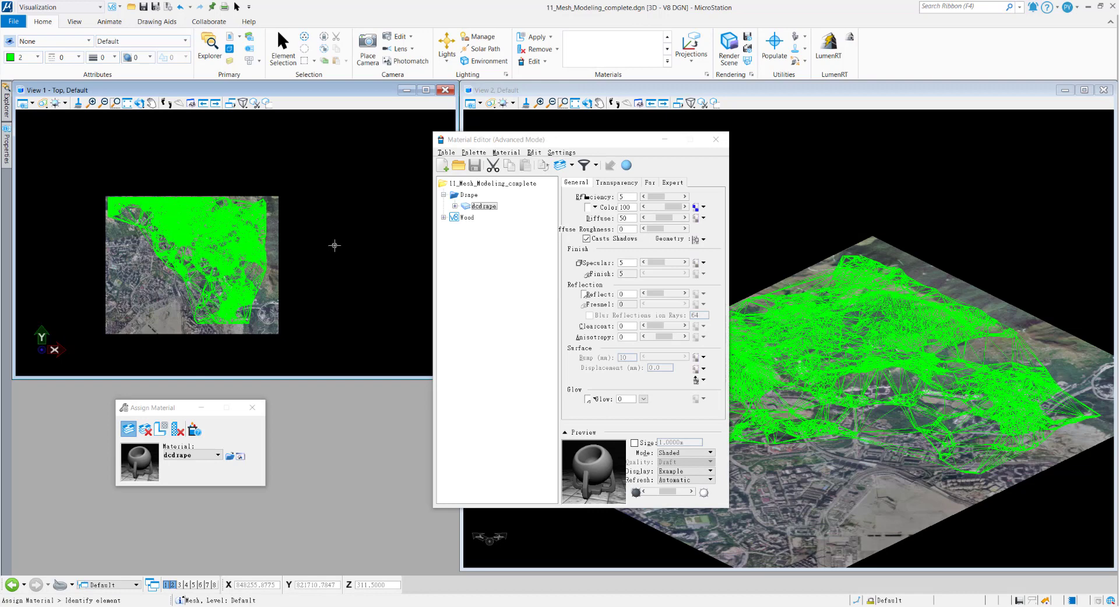
left_click(455, 207)
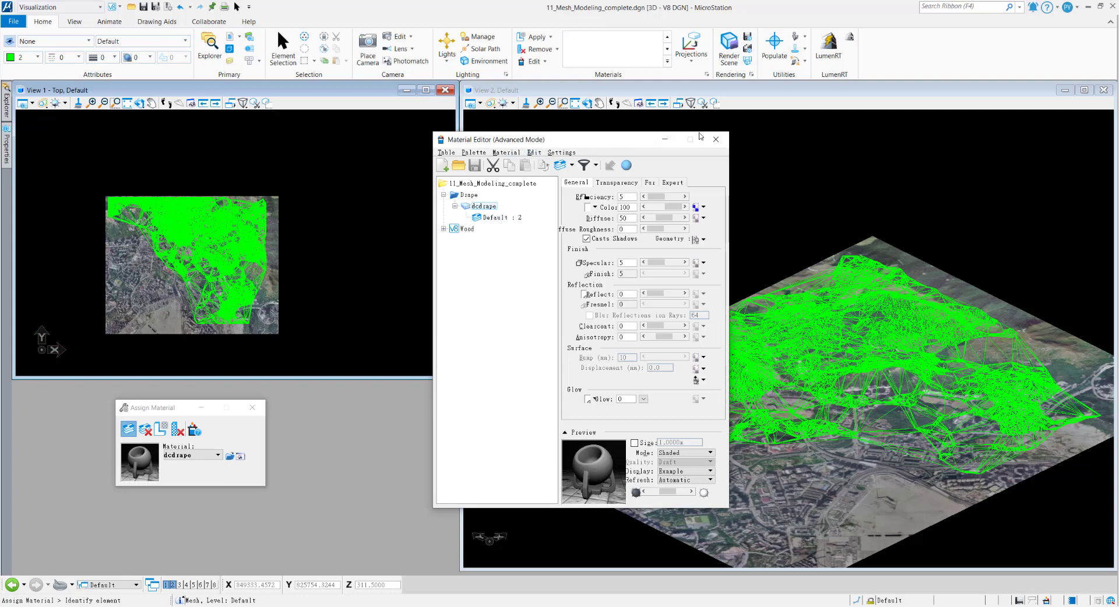
left_click(715, 140)
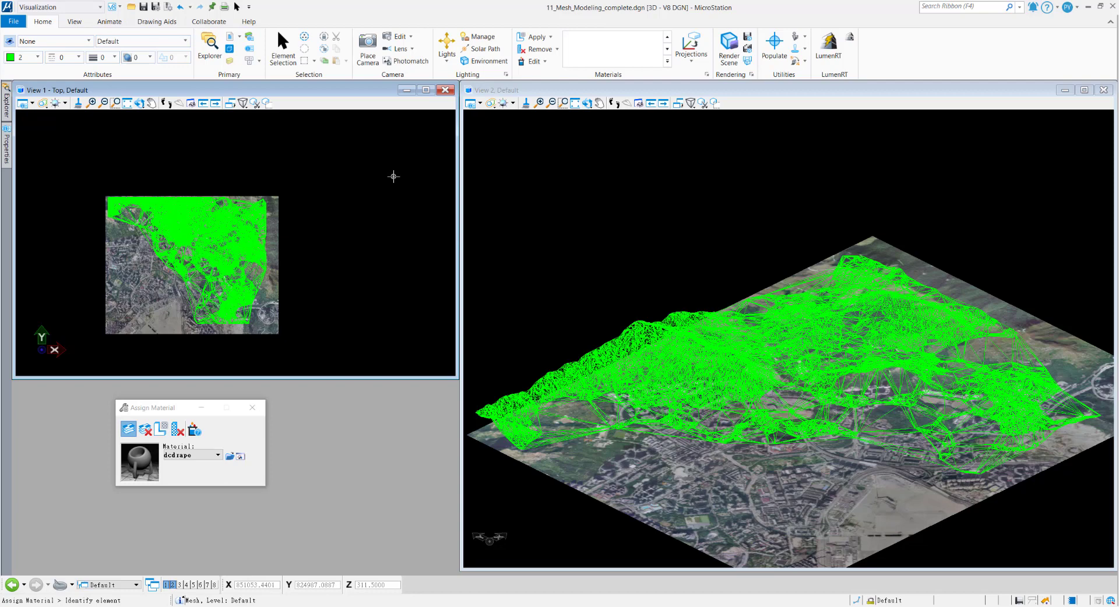
- Set View 2 to the default Illustration display style and rotate it toward the terrain
left_click(492, 104)
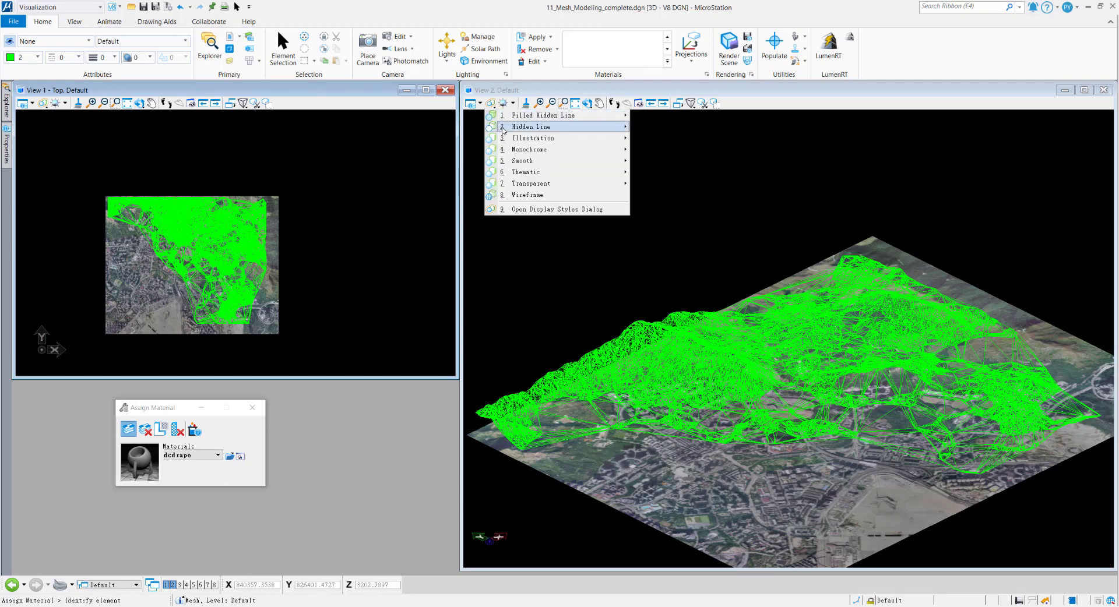
mouse_move(506, 139)
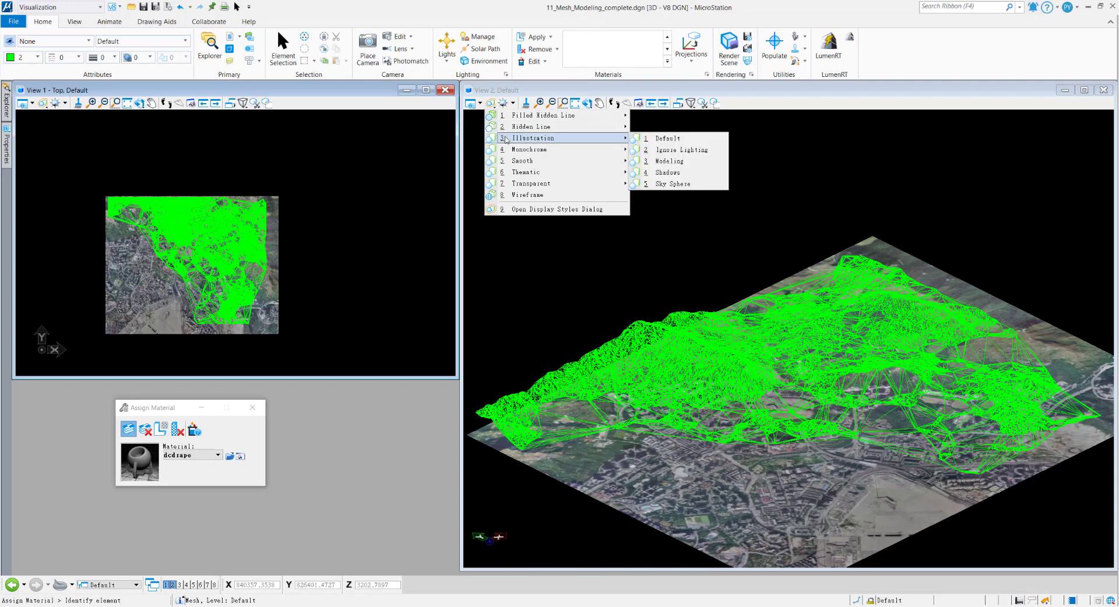
left_click(649, 139)
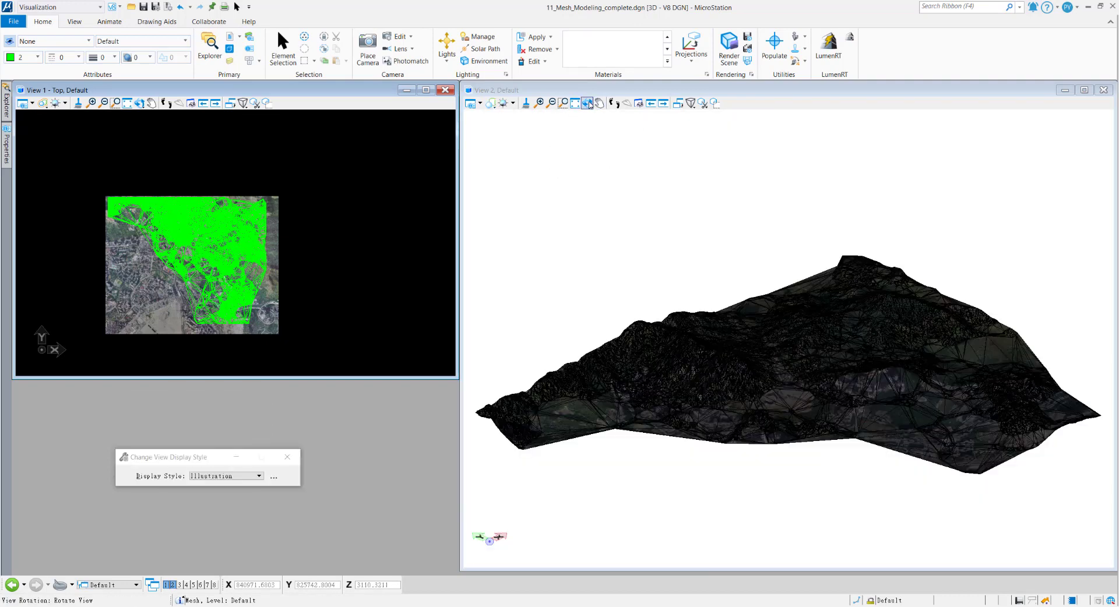
left_click(587, 103)
left_click(890, 312)
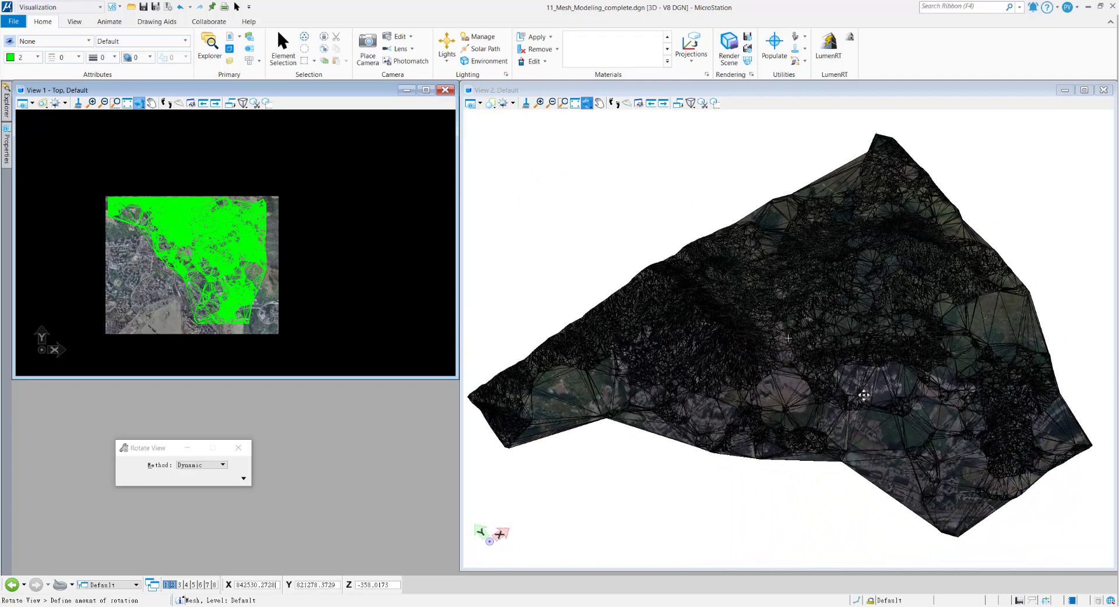
left_click(882, 357)
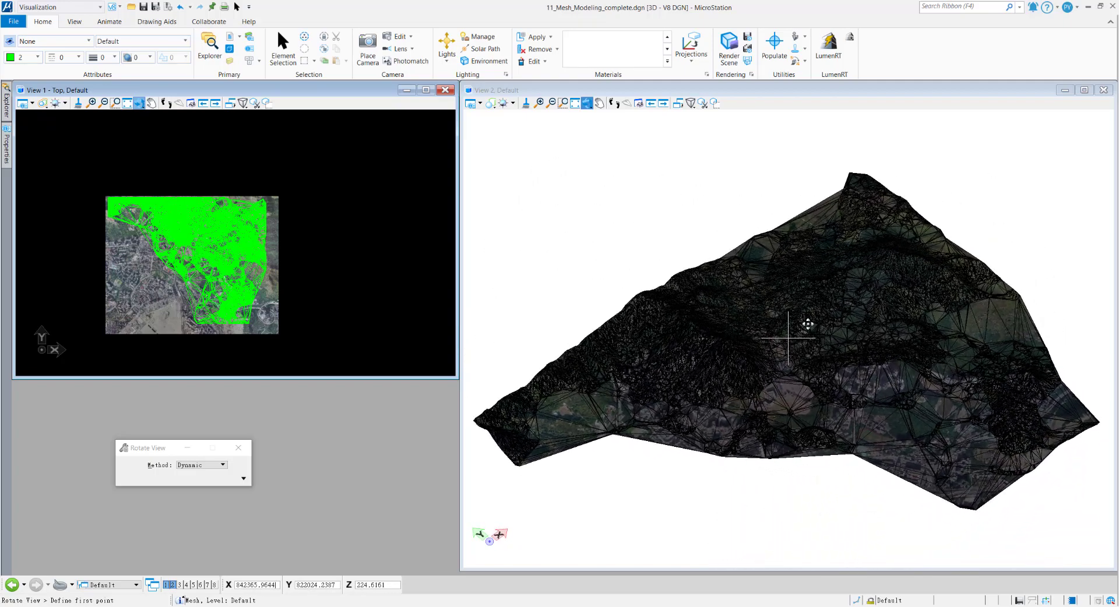
right_click(807, 325)
- Brighten View 2's default lighting, then zoom and rotate to inspect the draped orthophoto
left_click(503, 103)
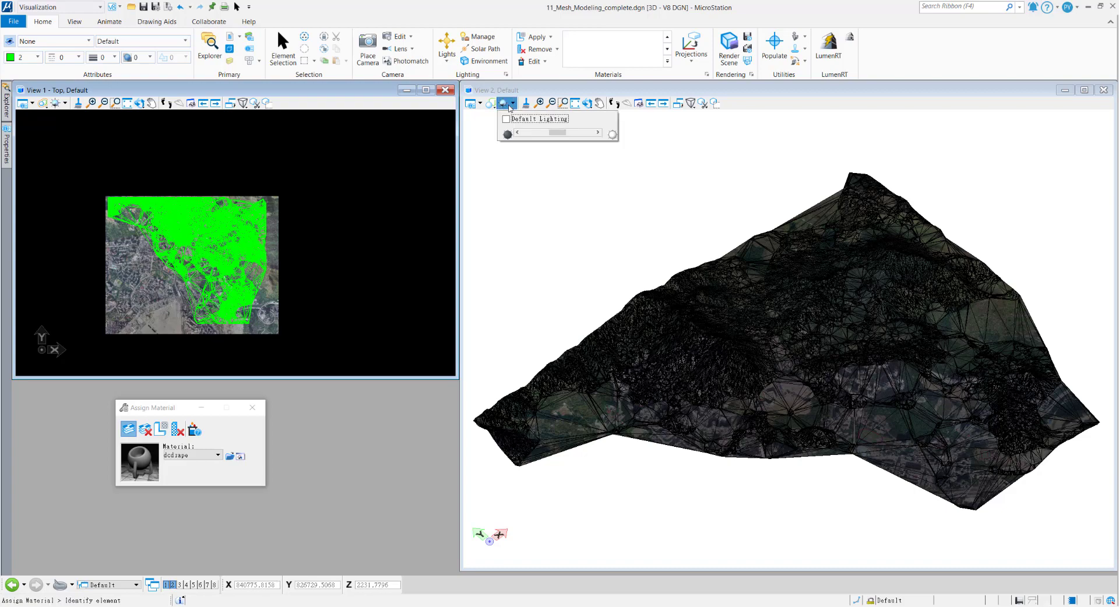
left_click_drag(557, 133, 572, 136)
scroll(839, 370, "up", 5)
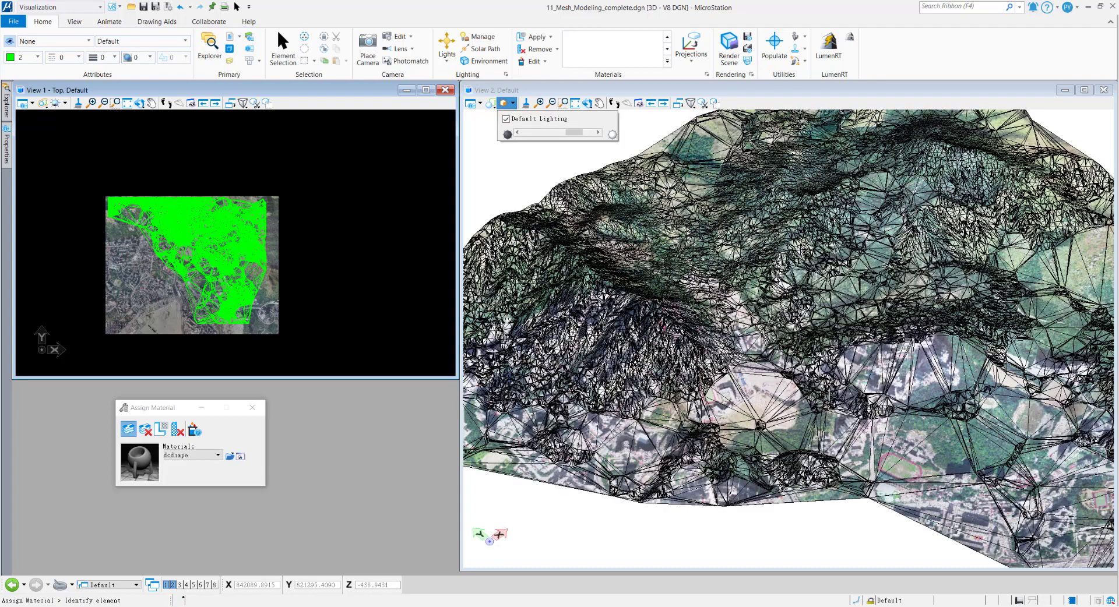
left_click(587, 103)
left_click(762, 332)
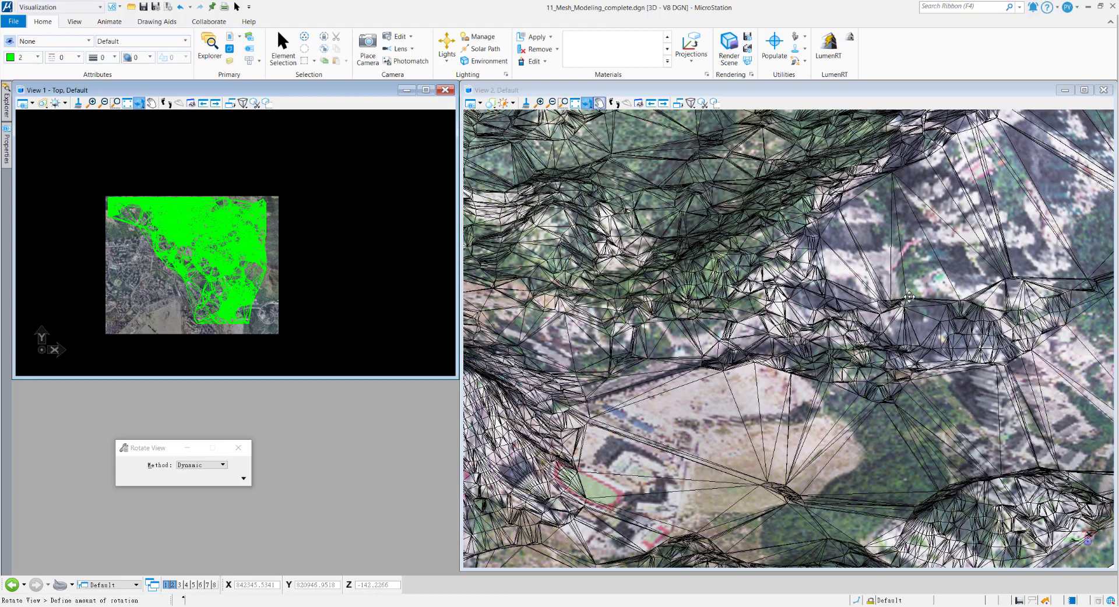
left_click(788, 339)
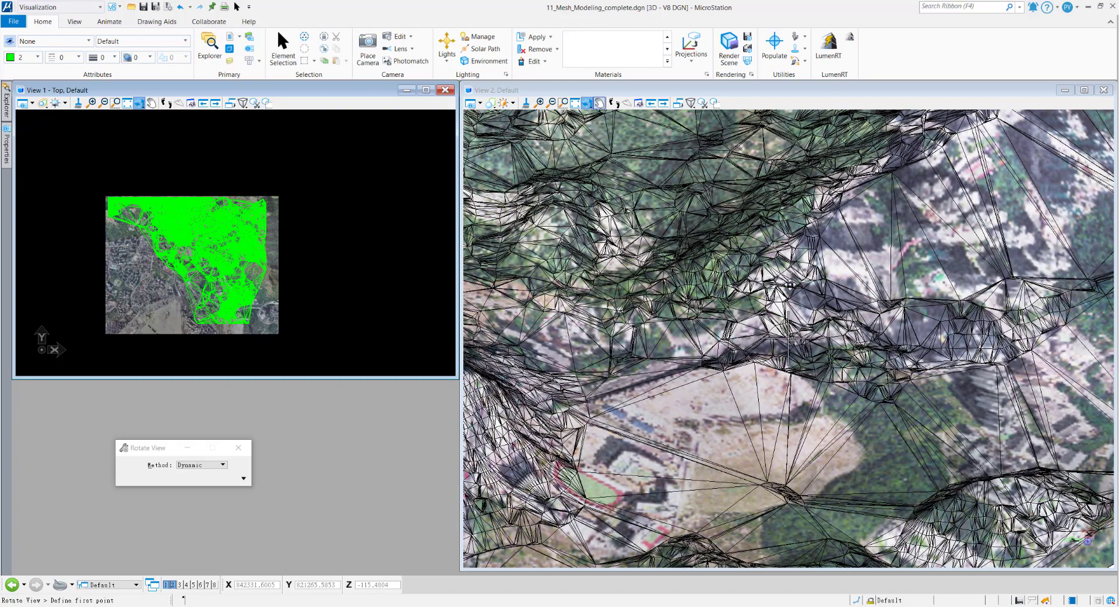
scroll(791, 287, "down", 4)
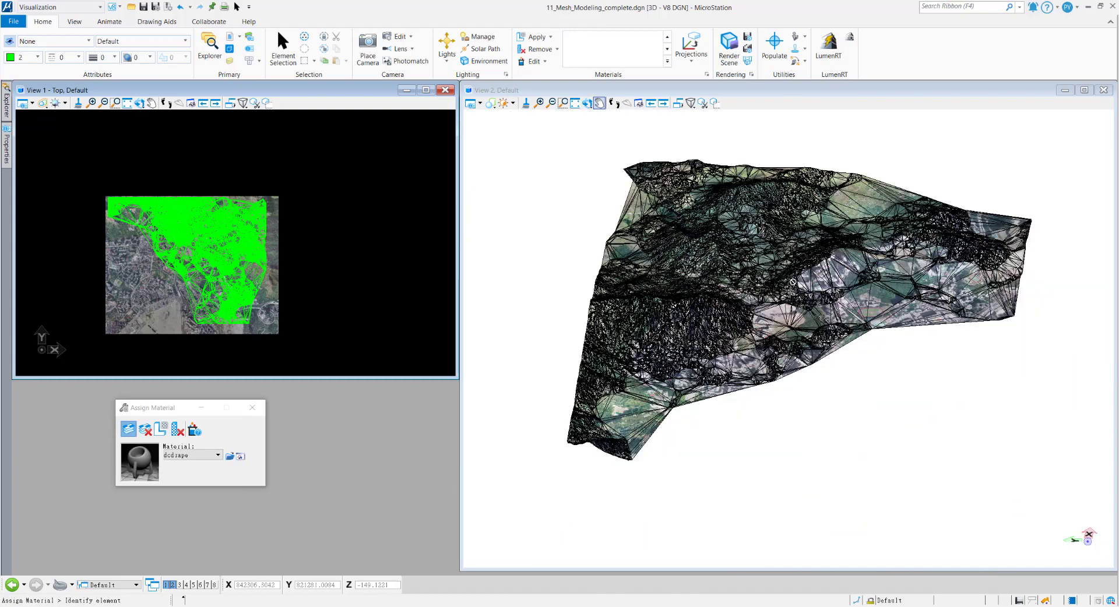
scroll(781, 265, "up", 3)
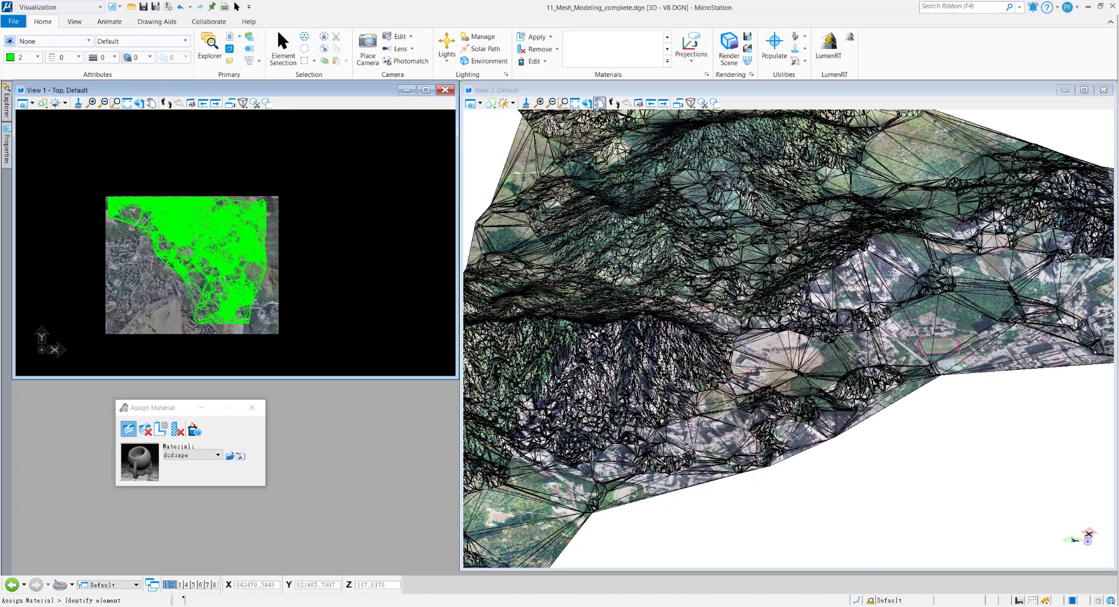